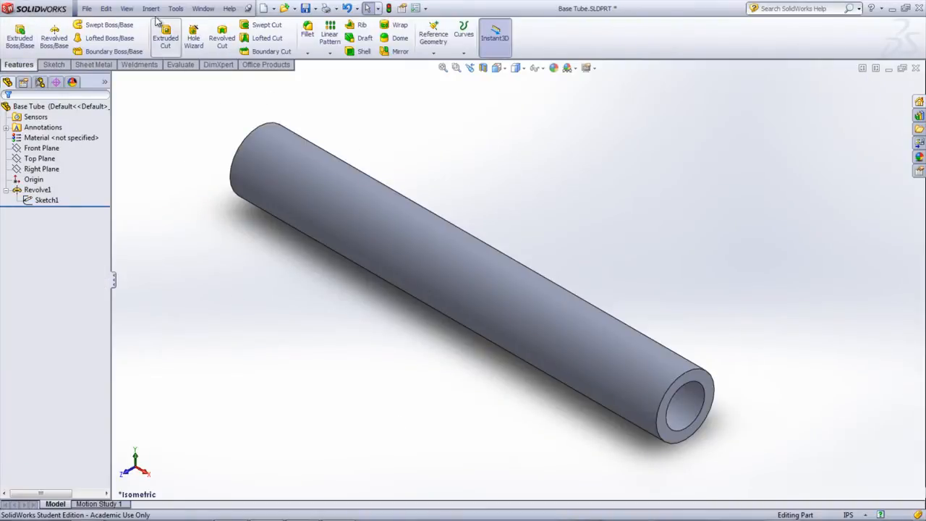
# Insert an auto-created design table containing the Length, Inner Dia., Outer Dia. and D1@Revolve1 dimensions
pyautogui.click(150, 8)
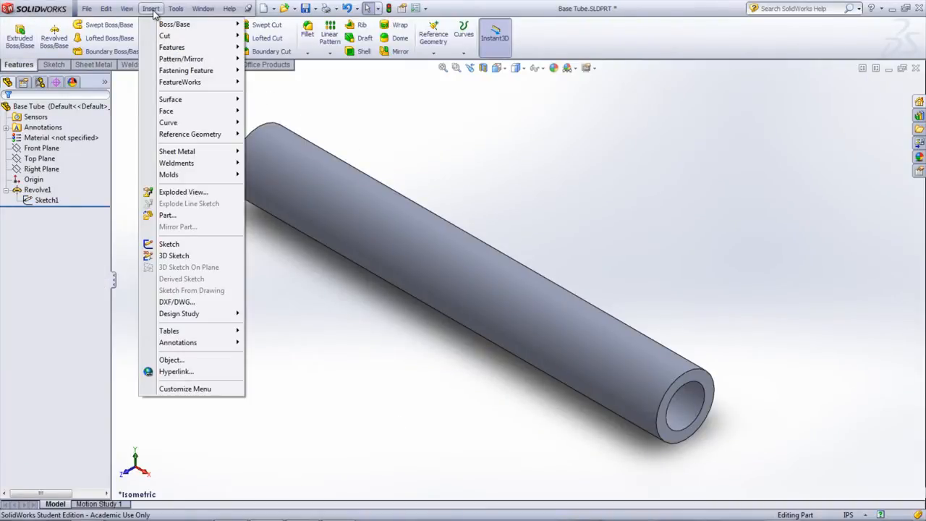
pyautogui.moveTo(206, 333)
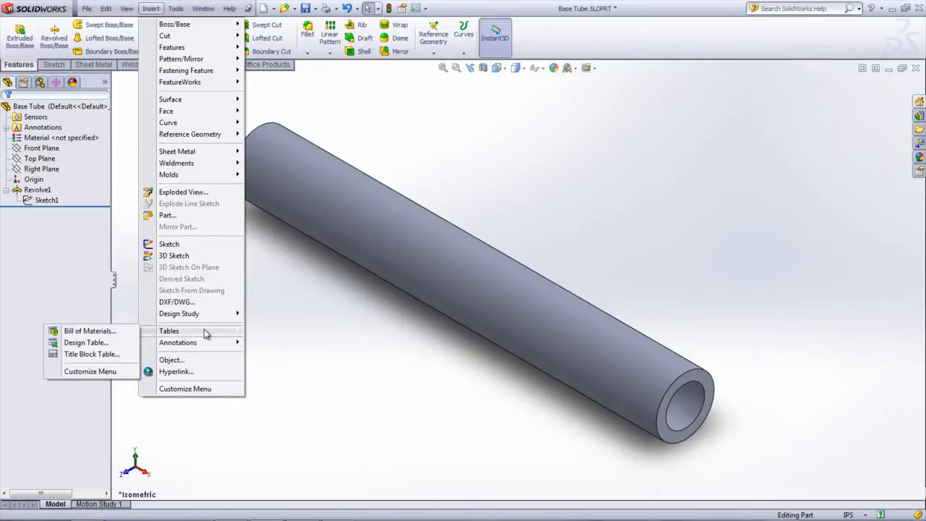
pyautogui.click(112, 343)
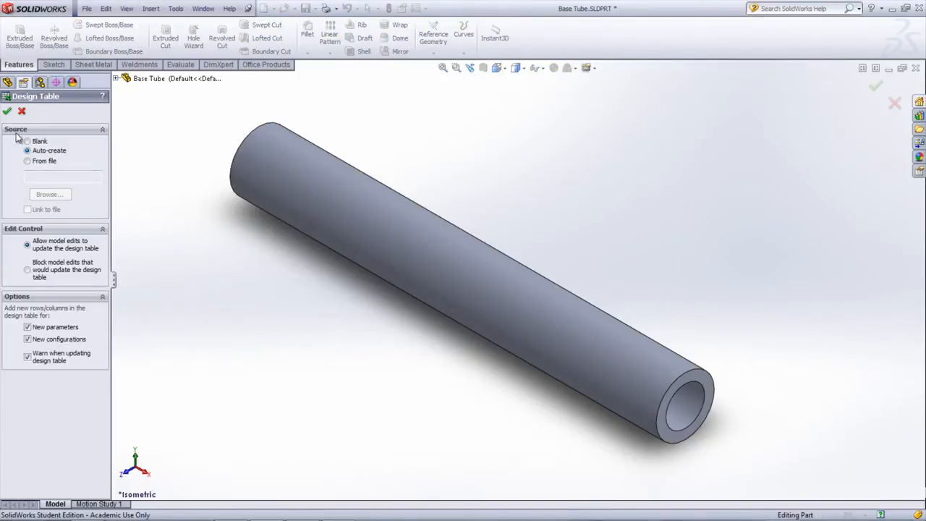
pyautogui.click(7, 112)
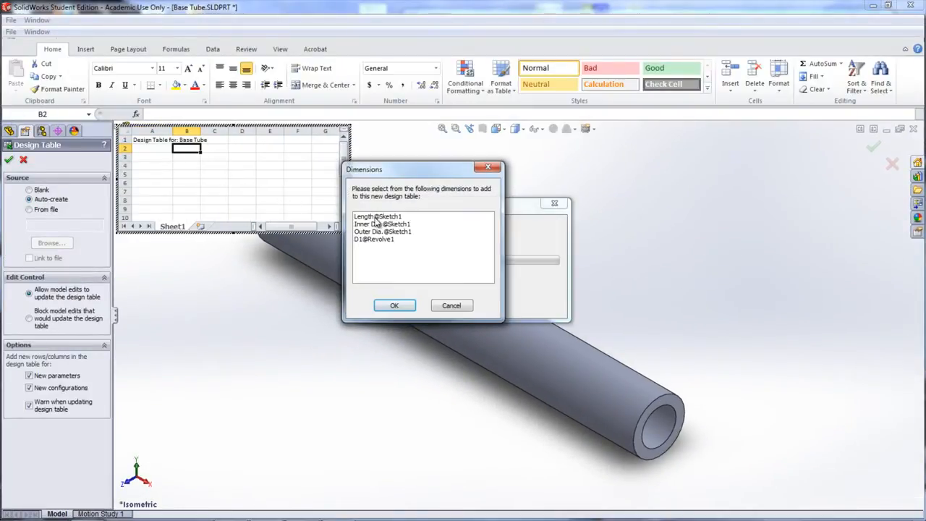
pyautogui.click(375, 217)
pyautogui.keyDown('shift'); pyautogui.click(385, 240); pyautogui.keyUp('shift')
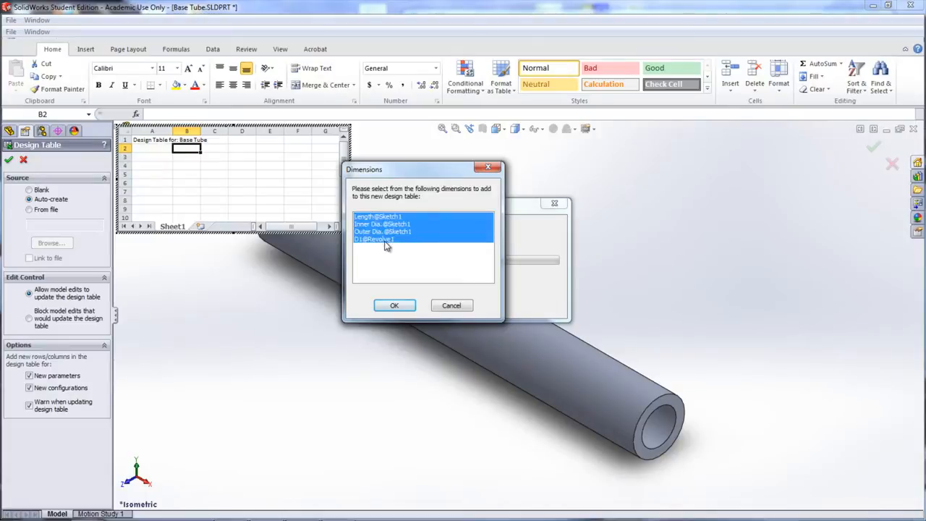
pyautogui.click(395, 306)
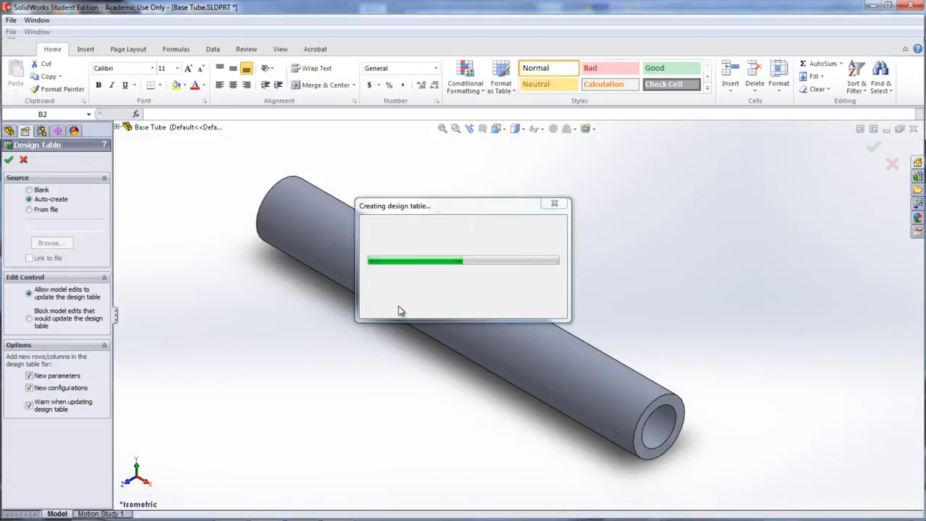
pyautogui.click(401, 308)
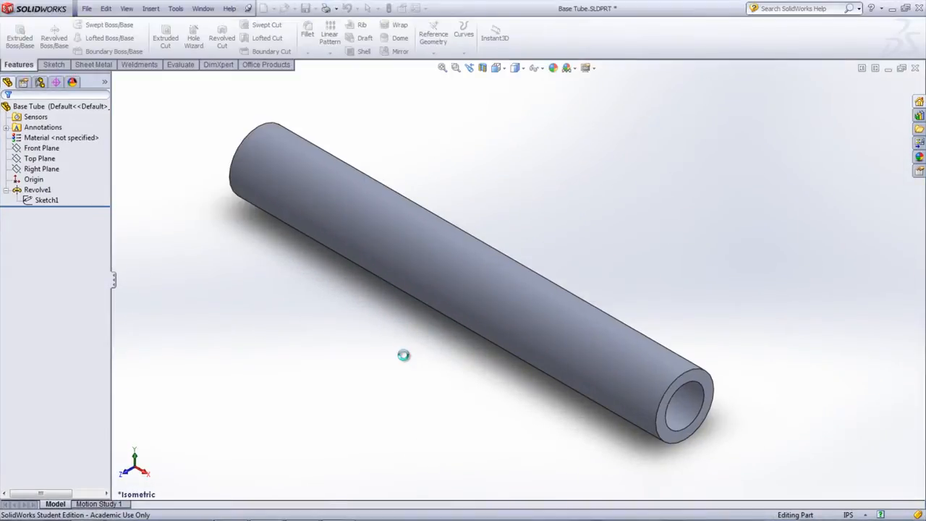
# Open the Base Tube design table in a new Excel window, widen its worksheet and maximize the window
pyautogui.click(40, 84)
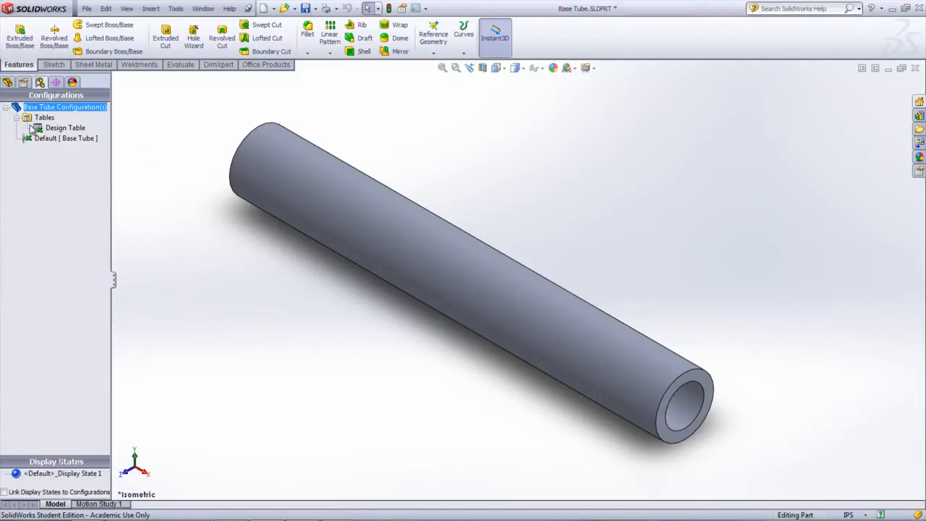
pyautogui.rightClick(45, 128)
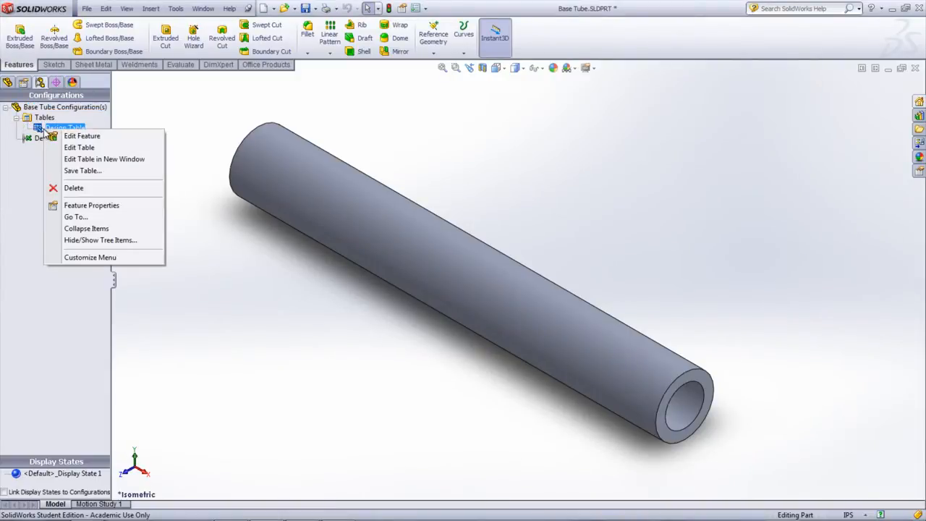
pyautogui.click(77, 160)
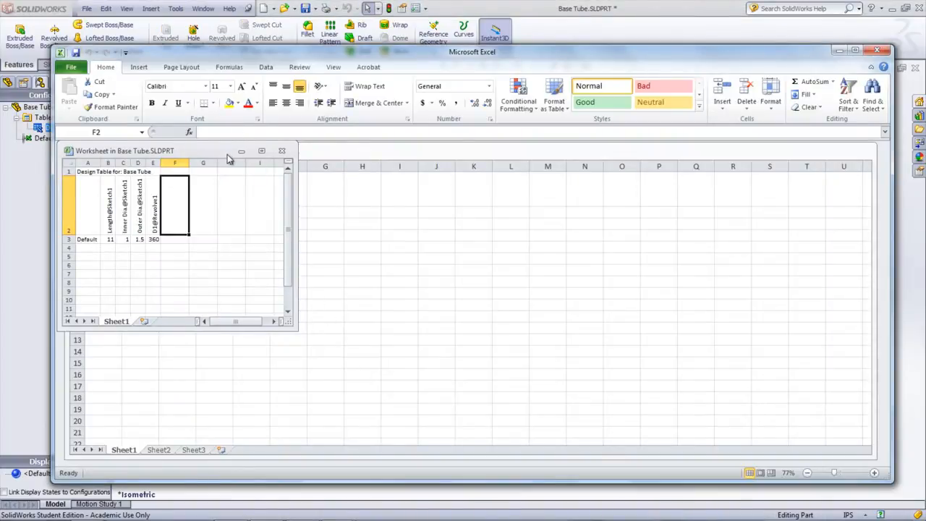
pyautogui.moveTo(293, 238); pyautogui.dragTo(528, 238)
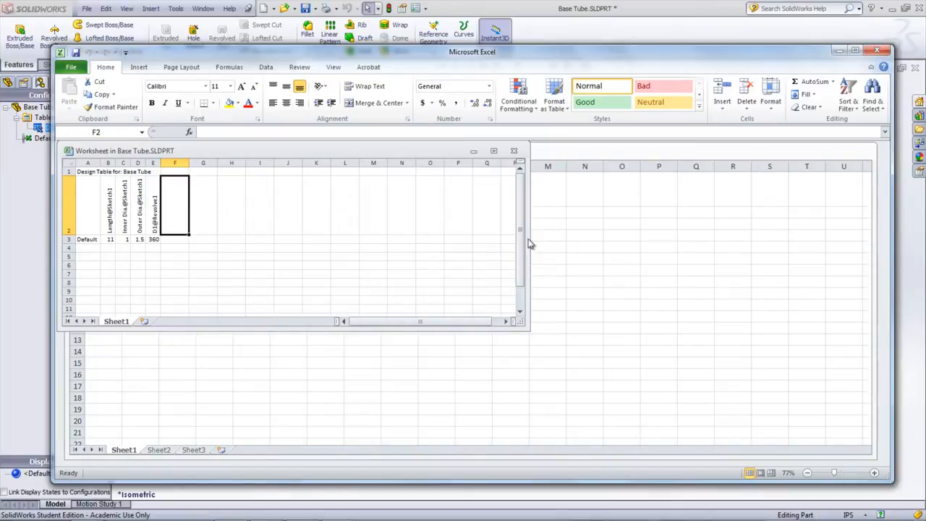
pyautogui.click(855, 50)
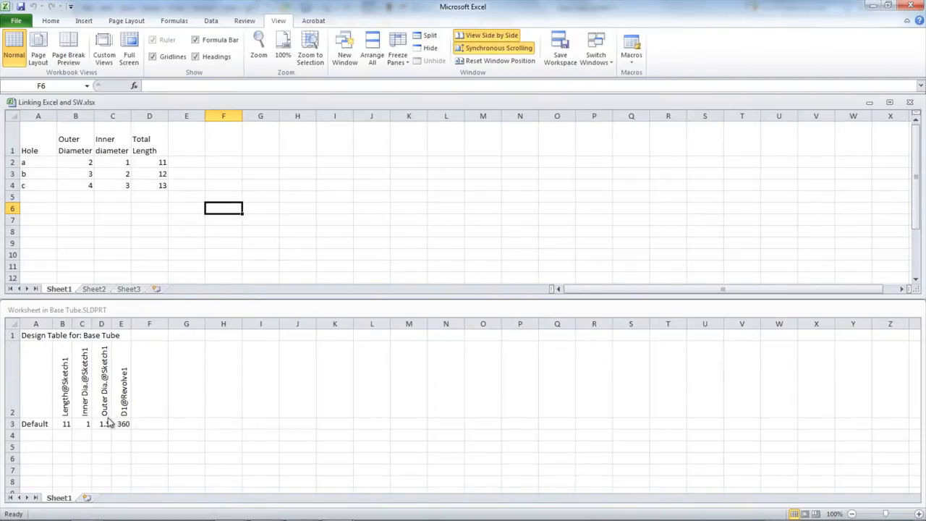
# Link the Default configuration's Length cell to D4 in Linking Excel and SW.xlsx, and close the design table worksheet
pyautogui.click(69, 425)
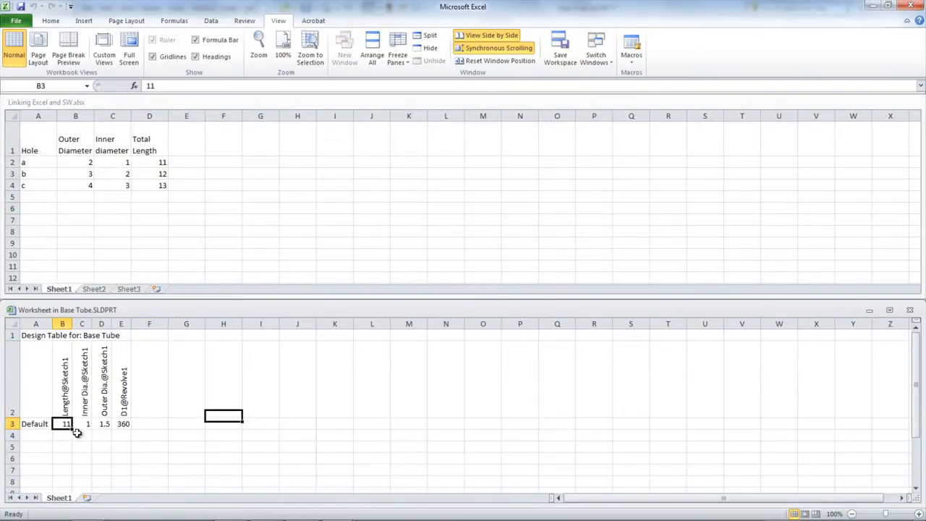
pyautogui.write('=')
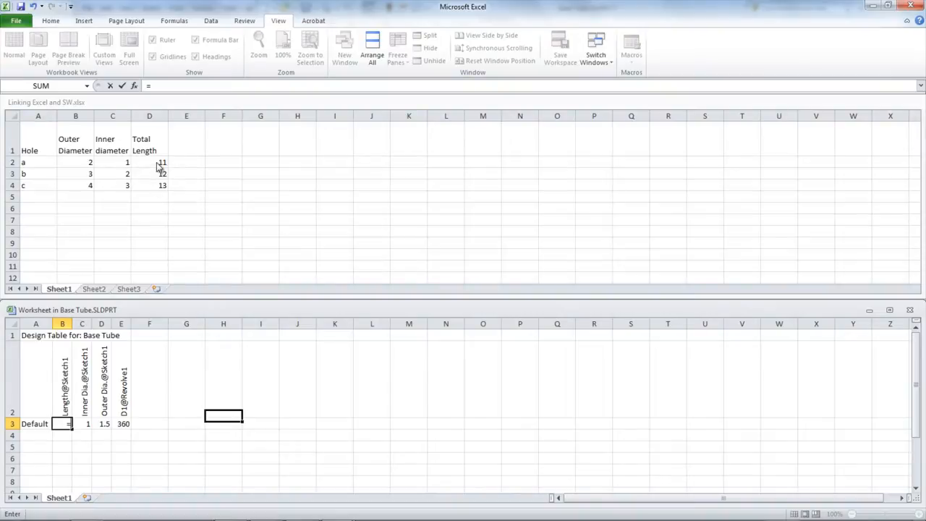
pyautogui.click(162, 186)
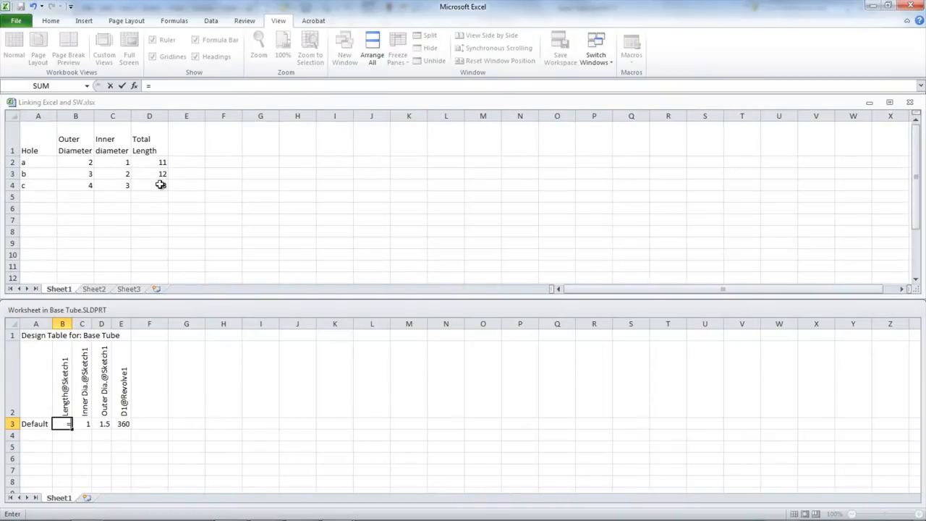
pyautogui.click(160, 185)
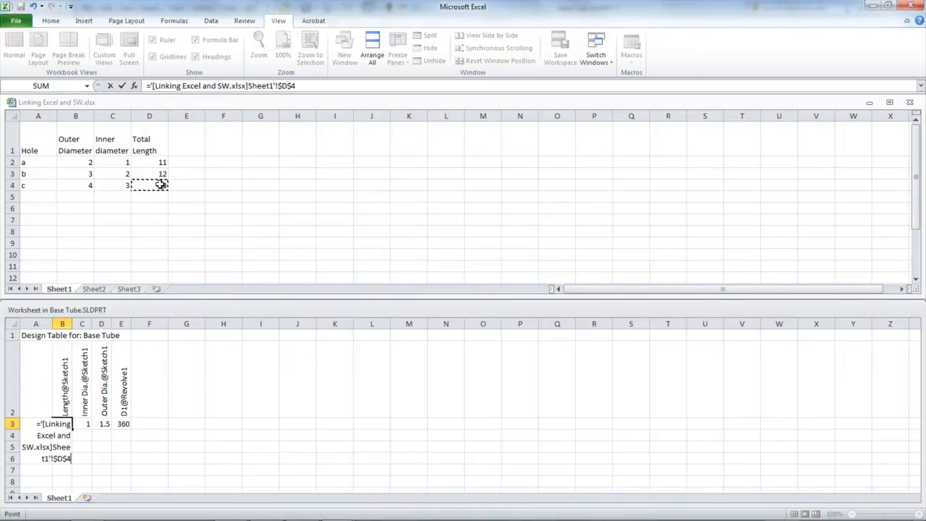
pyautogui.press('Return')
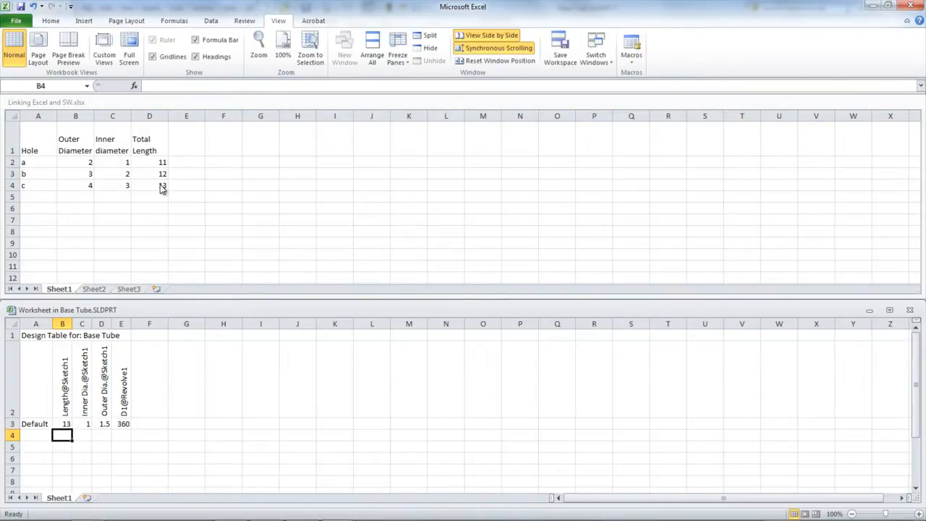
pyautogui.click(82, 426)
pyautogui.click(910, 311)
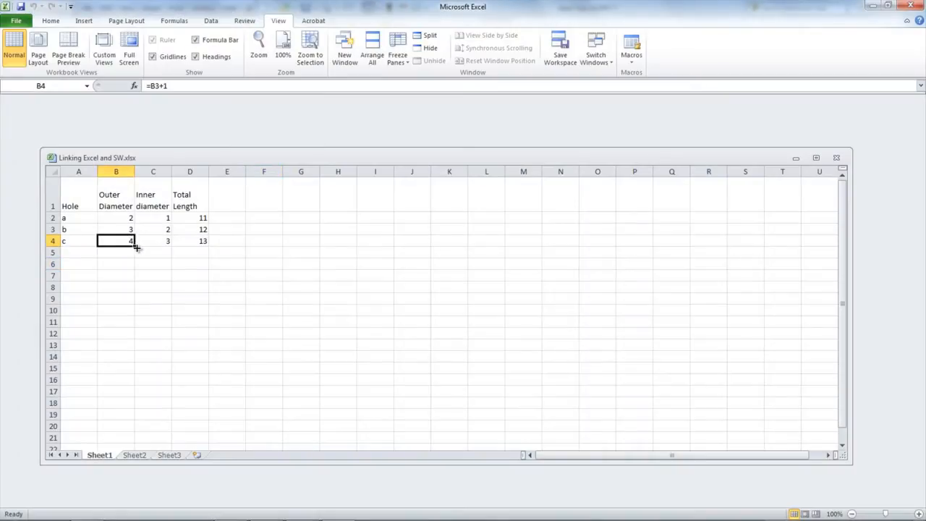
# Set hole c in Linking Excel and SW.xlsx to outer diameter 3.5, inner diameter 2.5 and total length 15
pyautogui.write('3.5')
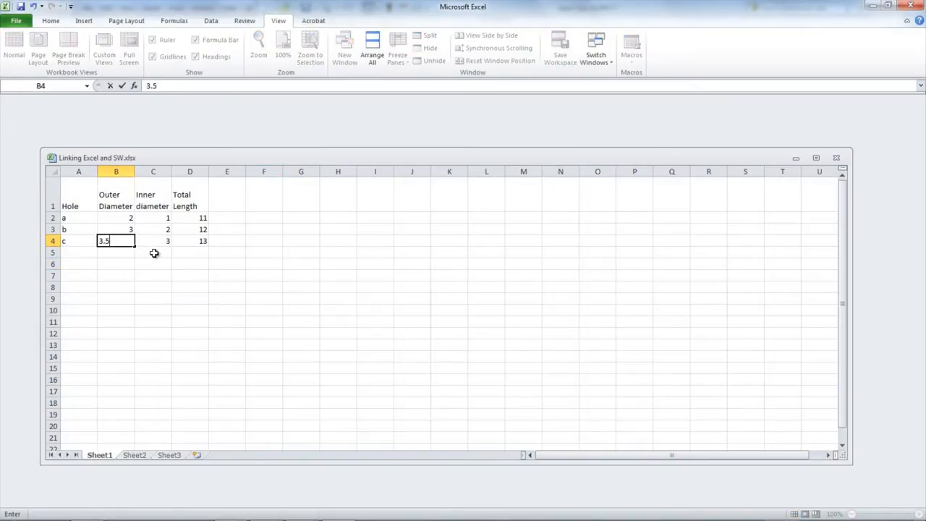
pyautogui.click(168, 240)
pyautogui.write('2')
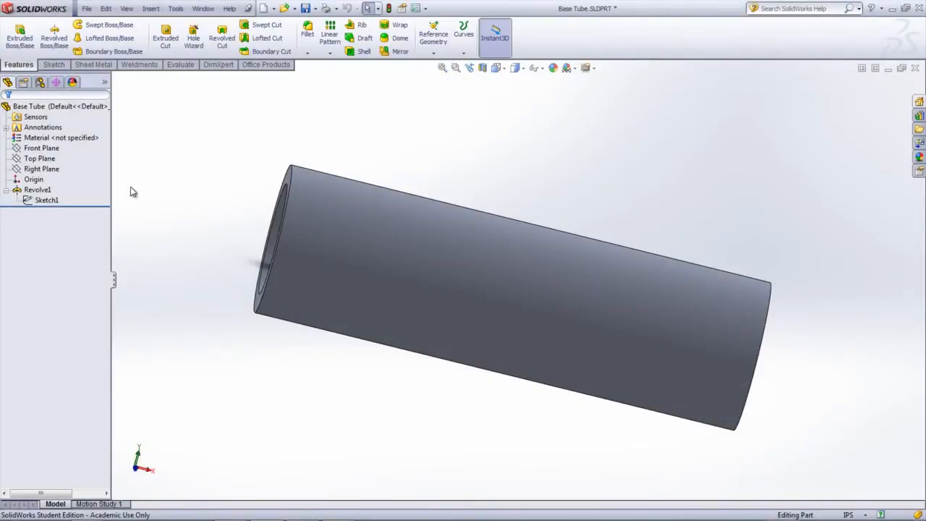
# In SolidWorks, open the design table for editing inside the part and close it to update the tube
pyautogui.click(40, 82)
pyautogui.rightClick(50, 132)
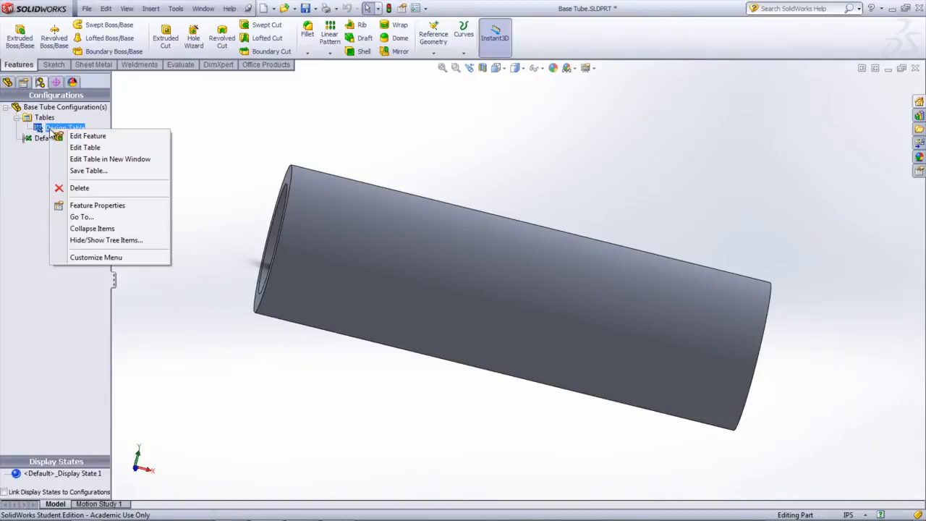
pyautogui.click(70, 145)
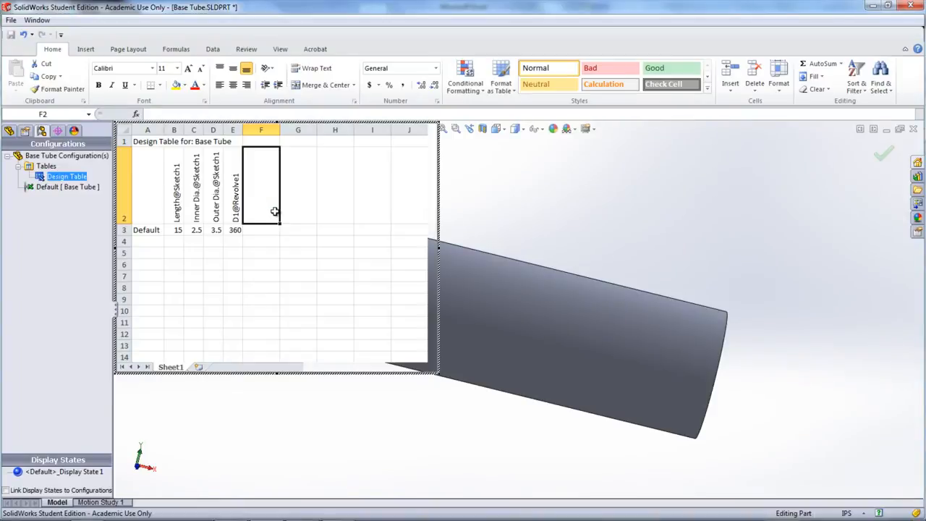
pyautogui.click(565, 219)
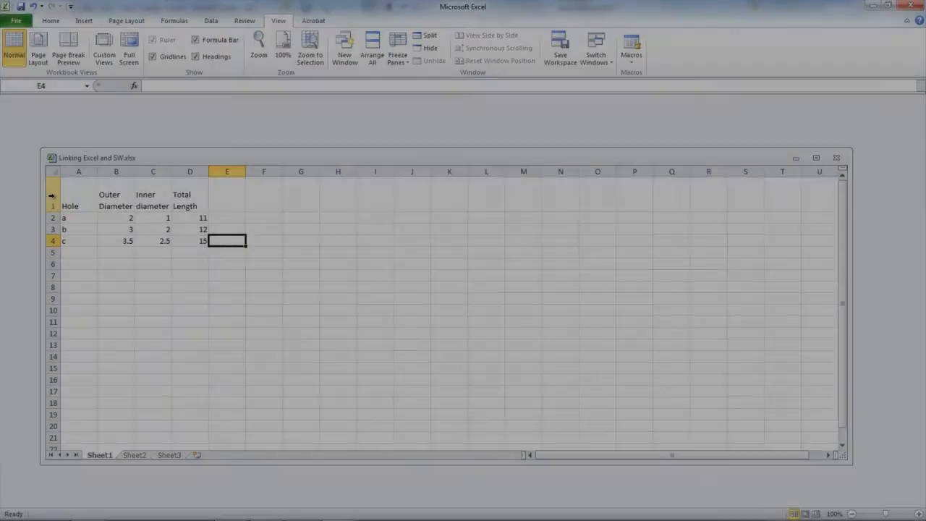
# Copy rows 1 to 4 of Linking Excel and SW.xlsx and open the design table in an enlarged new window
pyautogui.moveTo(52, 201); pyautogui.dragTo(52, 241)
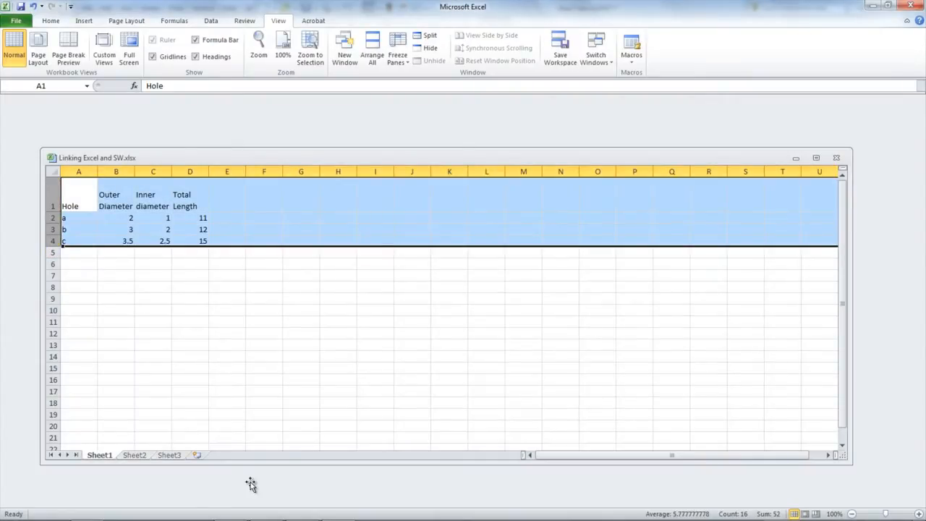
pyautogui.rightClick(52, 239)
pyautogui.click(95, 259)
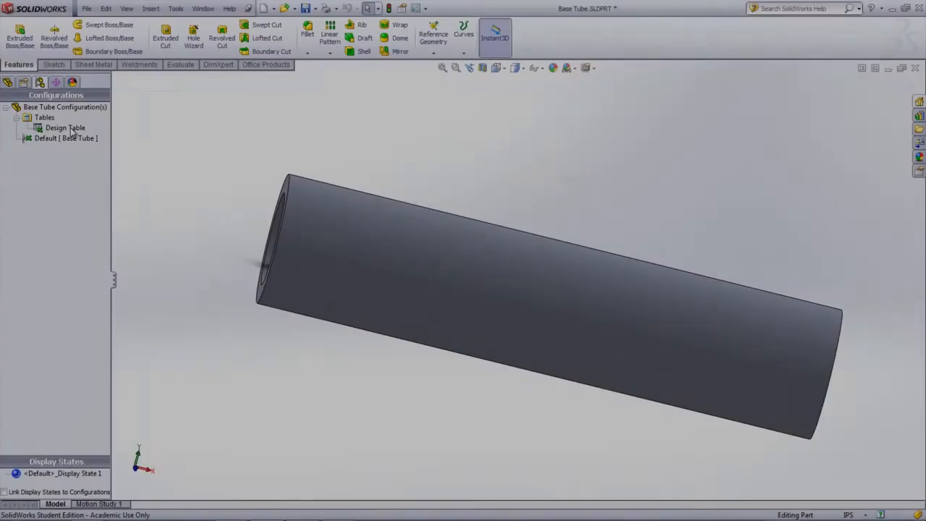
pyautogui.rightClick(68, 128)
pyautogui.click(101, 157)
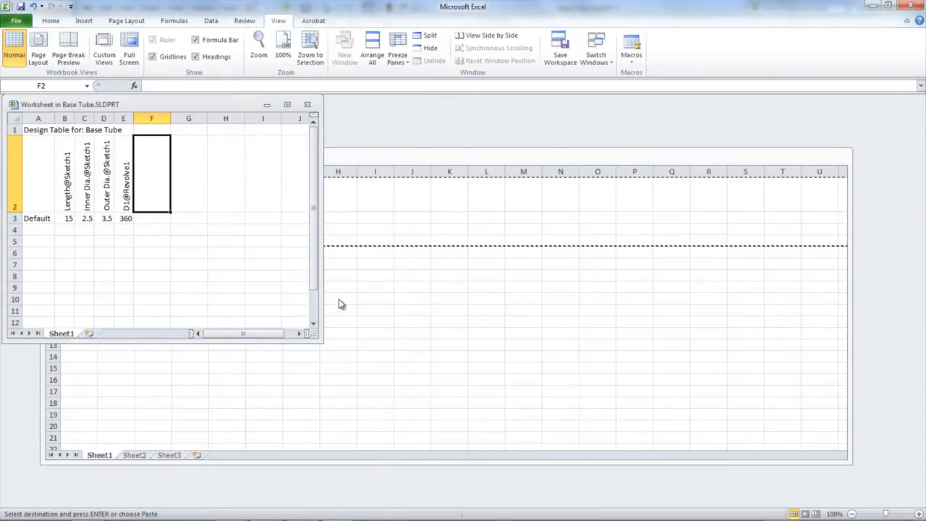
pyautogui.moveTo(318, 335); pyautogui.dragTo(634, 431)
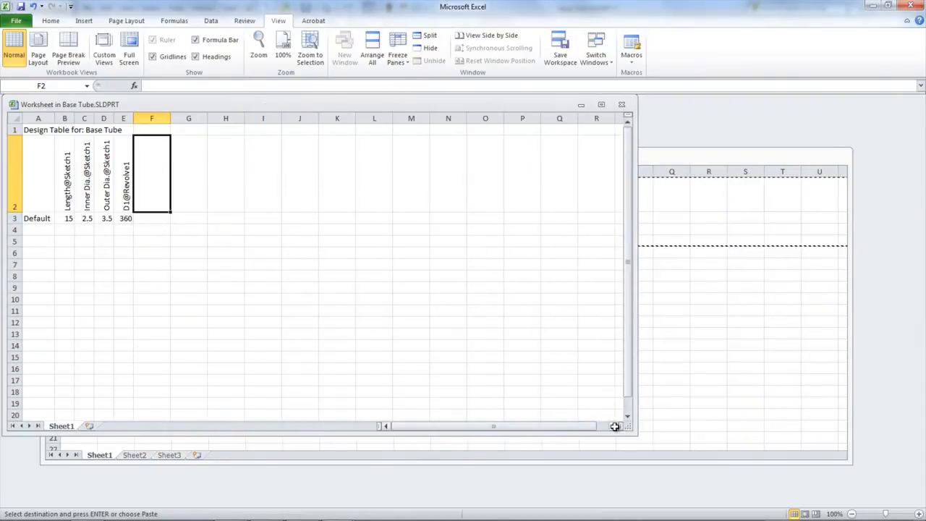
# Insert the copied rows at row 5 of the design table and widen columns B to D
pyautogui.rightClick(16, 242)
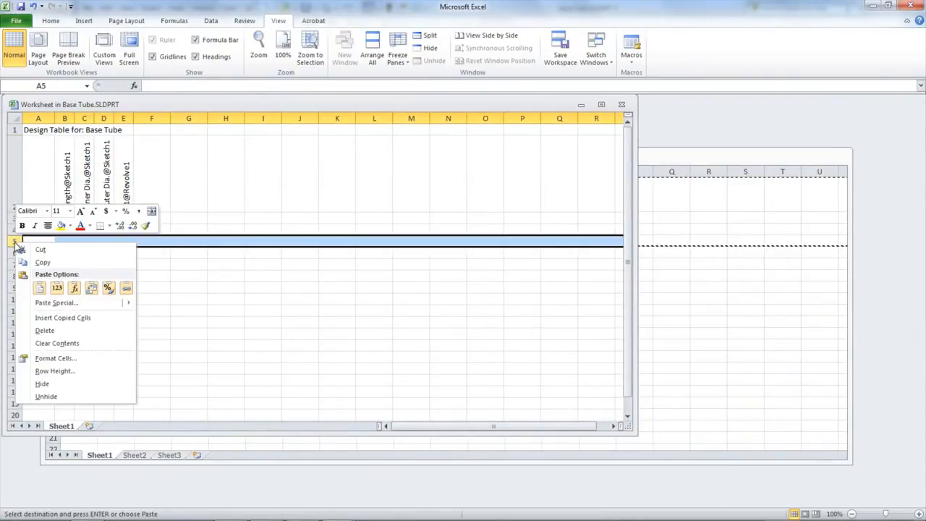
pyautogui.click(64, 317)
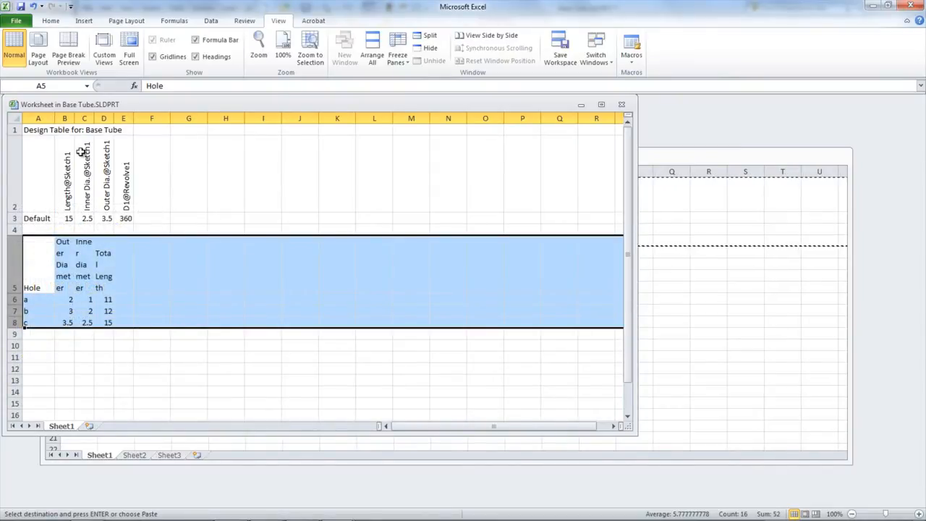
pyautogui.moveTo(74, 119); pyautogui.dragTo(173, 119)
pyautogui.click(227, 369)
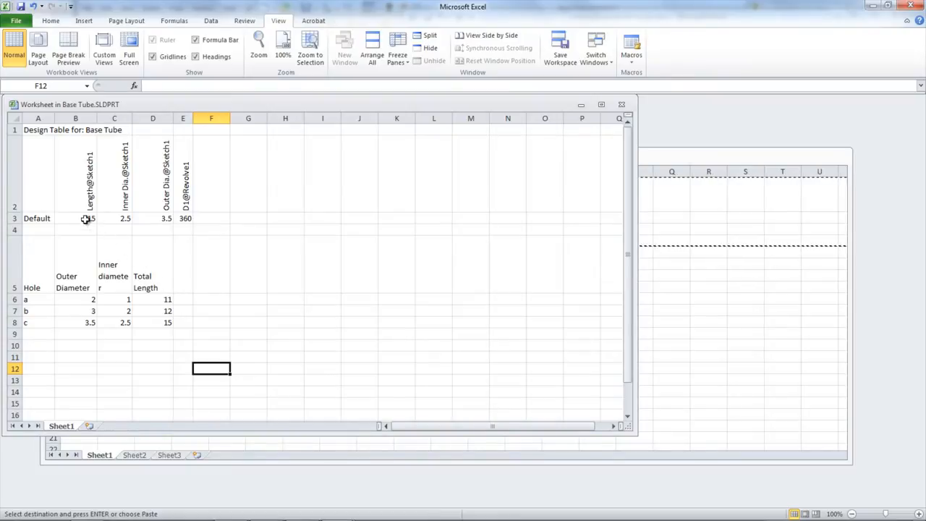
# Link the Default configuration's Length to hole b's total length in cell D7
pyautogui.click(85, 218)
pyautogui.write('=')
pyautogui.click(168, 311)
pyautogui.press('Return')
# Link the Default configuration's inner diameter to cell C7 and its outer diameter to cell B7
pyautogui.click(120, 218)
pyautogui.write('=')
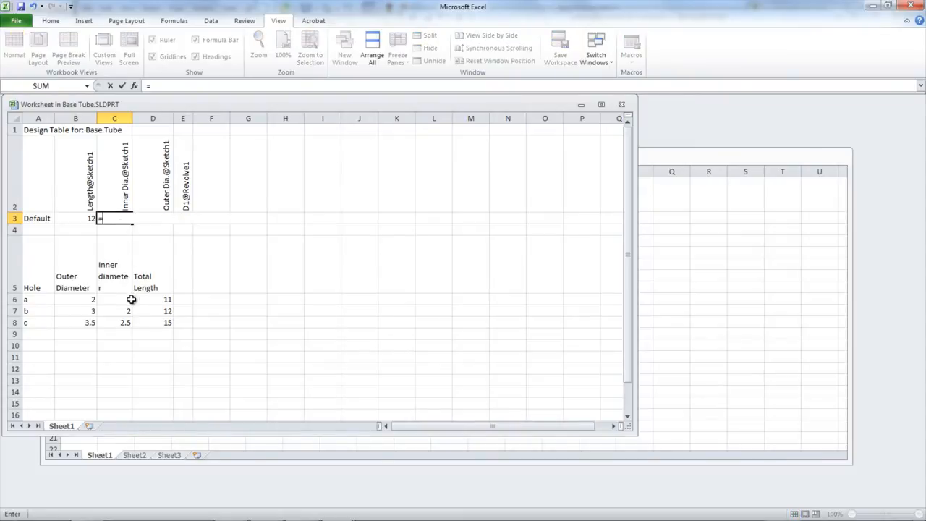
pyautogui.click(128, 311)
pyautogui.press('Return')
pyautogui.click(154, 218)
pyautogui.write('=')
pyautogui.click(92, 310)
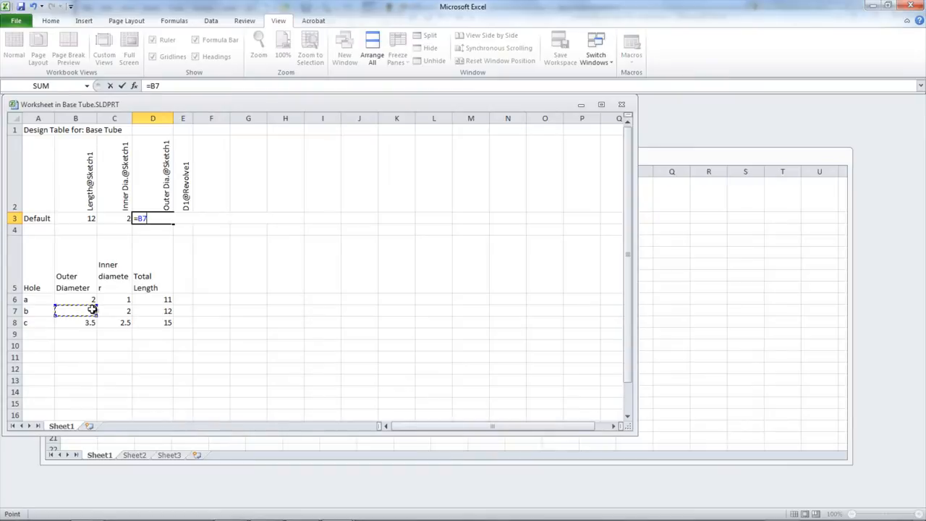
pyautogui.press('Return')
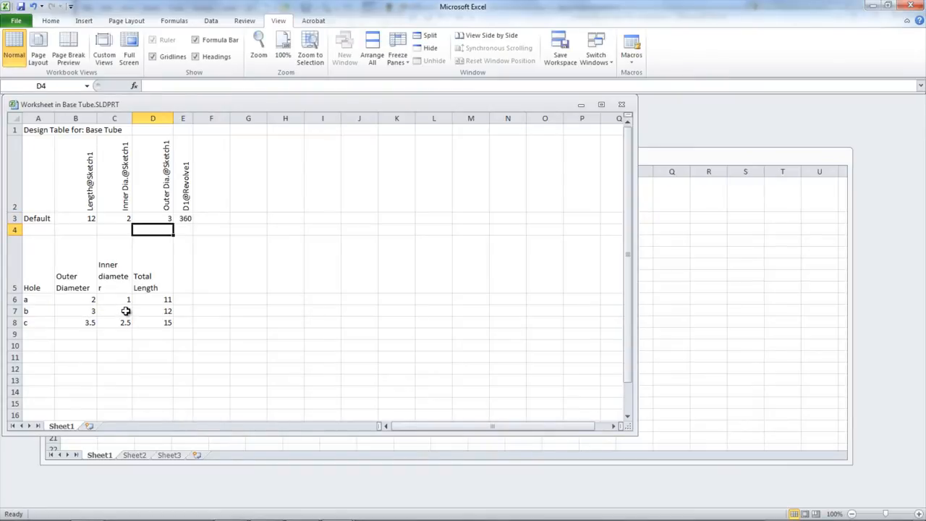
# Set hole b's inner diameter in cell C7 to 1.5, close the design table and return to the part in SolidWorks
pyautogui.click(126, 310)
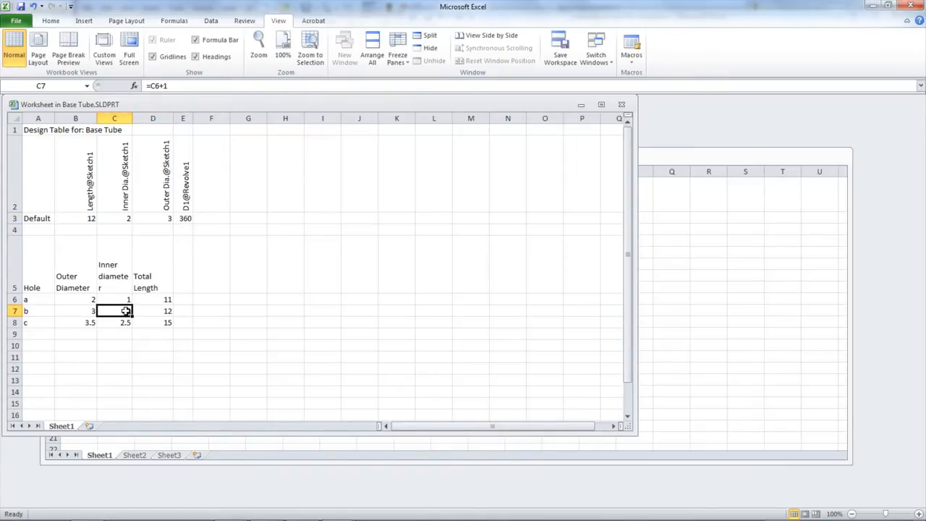
pyautogui.write('1.')
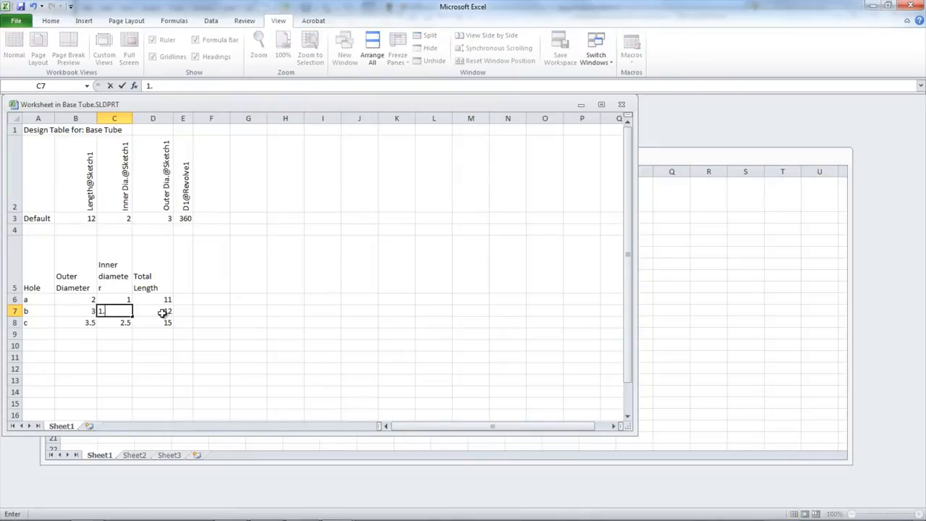
pyautogui.write('5')
pyautogui.press('Return')
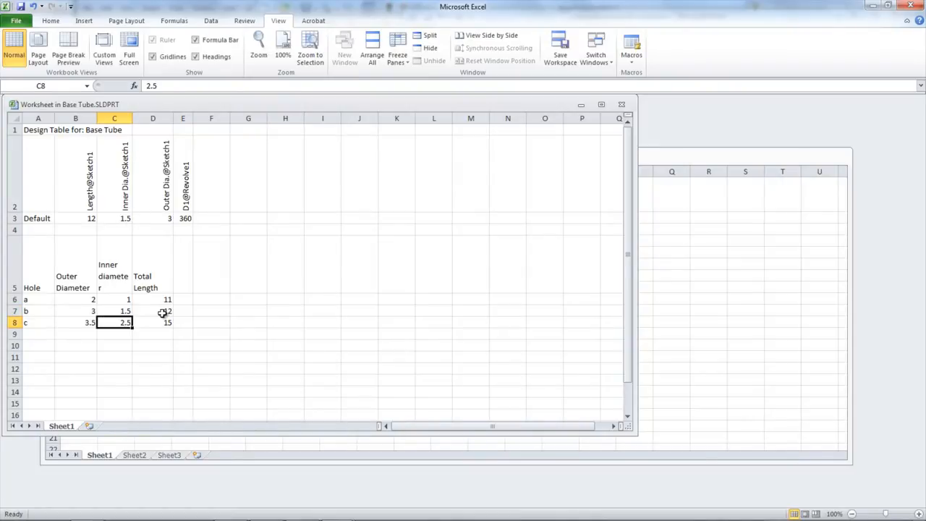
pyautogui.click(622, 107)
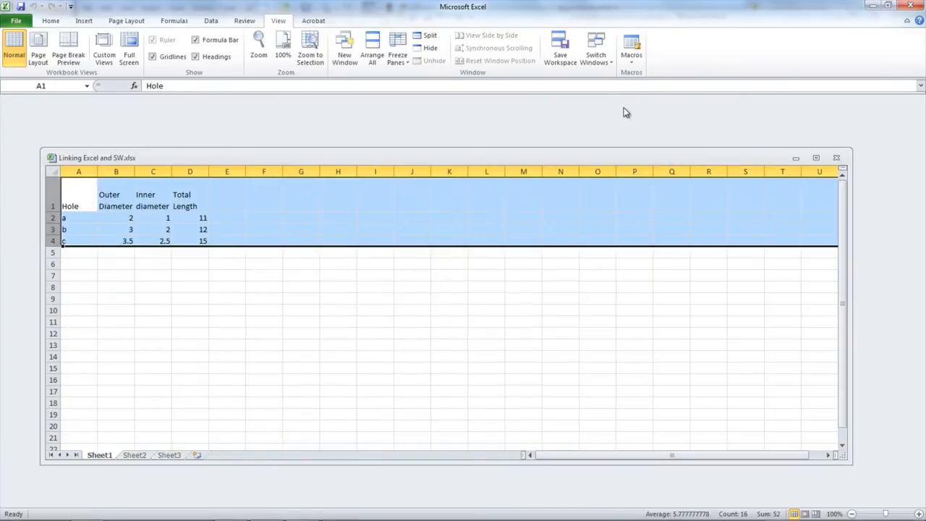
pyautogui.click(593, 251)
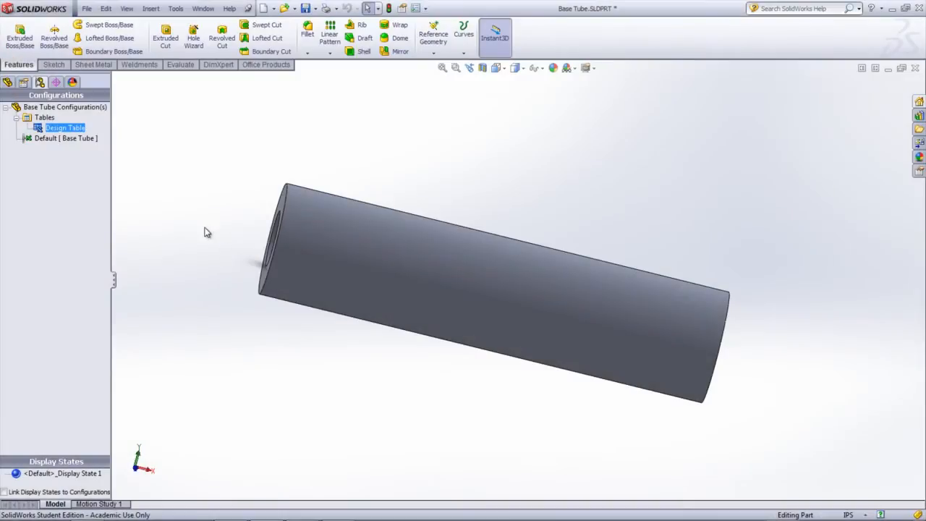
# Edit the design table in place, shading B8:C8 orange and D8 green, with matching "input" and "output" labels in C11 and D11
pyautogui.rightClick(43, 127)
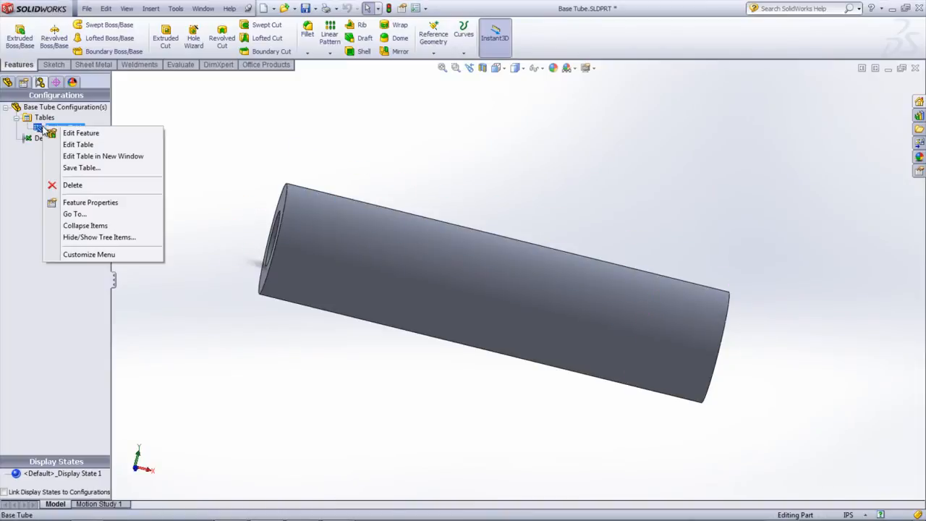
pyautogui.click(68, 145)
pyautogui.click(506, 317)
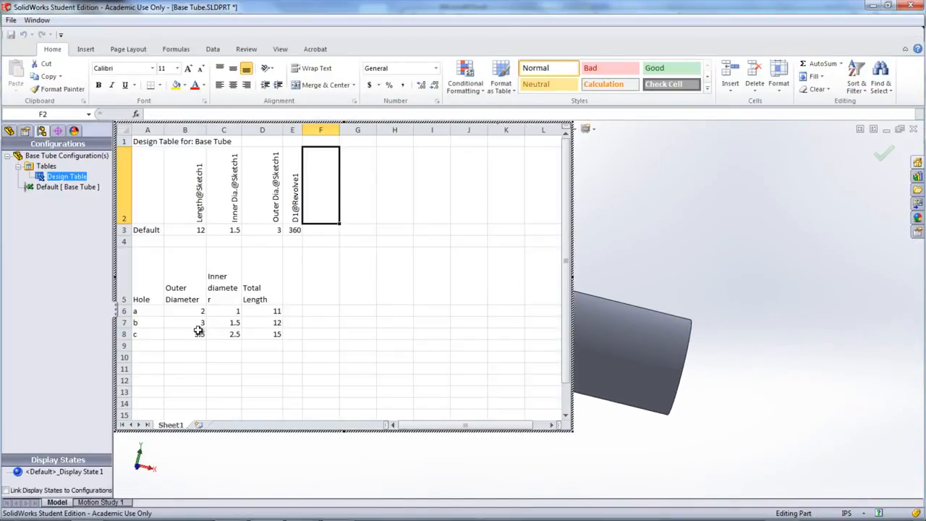
pyautogui.moveTo(197, 330); pyautogui.dragTo(228, 333)
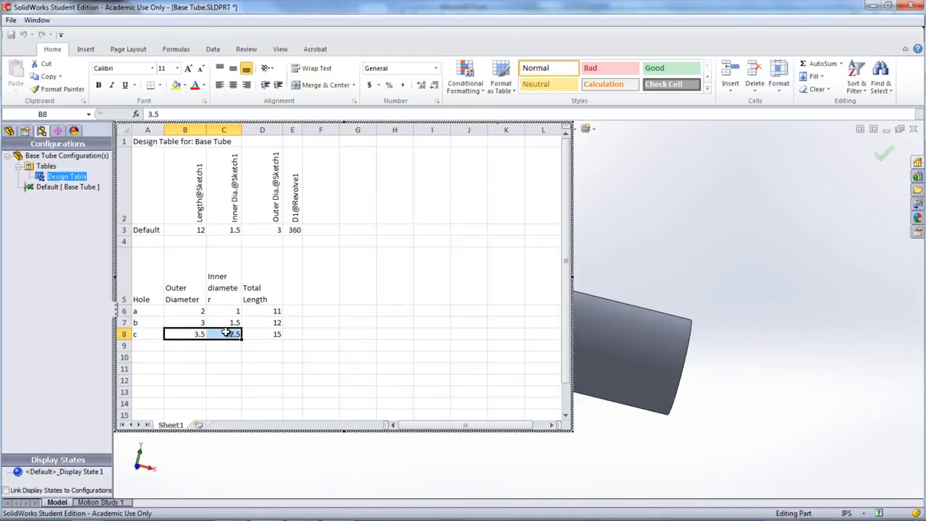
pyautogui.click(188, 87)
pyautogui.click(114, 168)
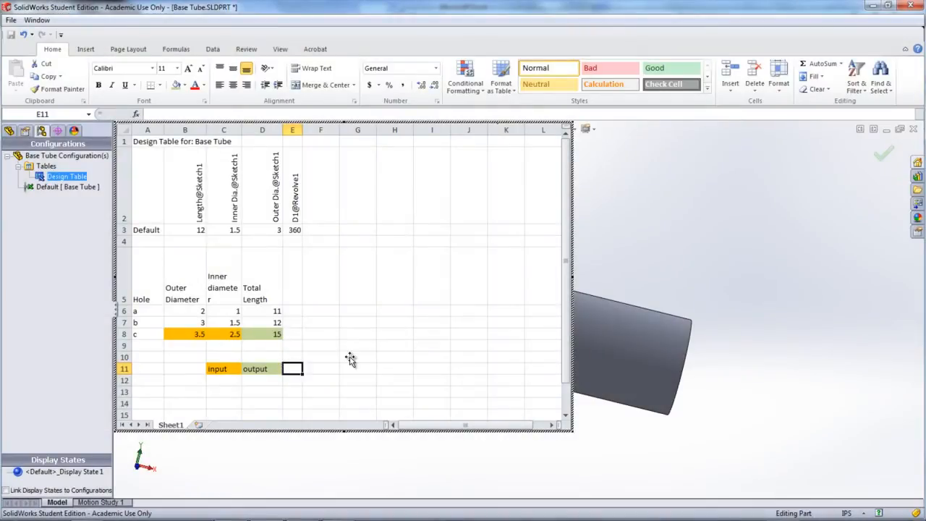
pyautogui.click(349, 357)
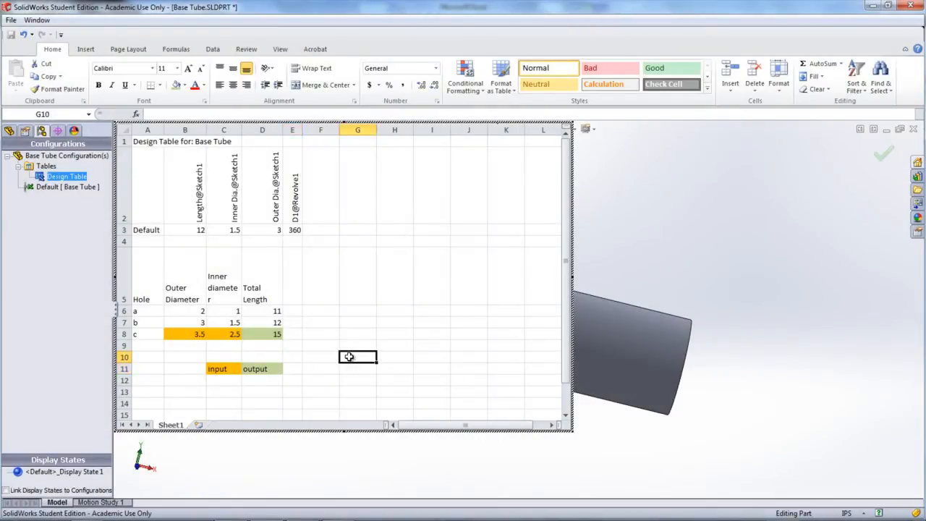
# Inspect the formula behind hole c's Total Length in cell D8 and close the design table
pyautogui.click(271, 333)
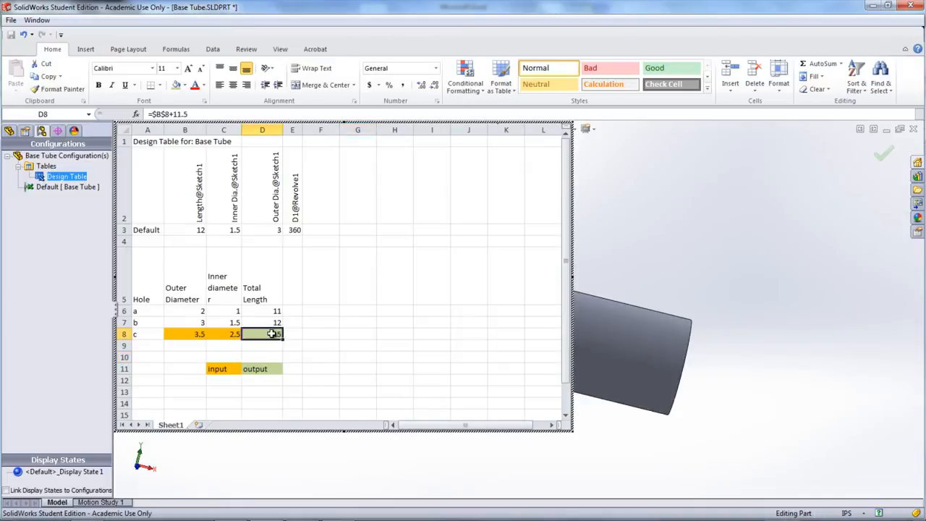
pyautogui.click(166, 115)
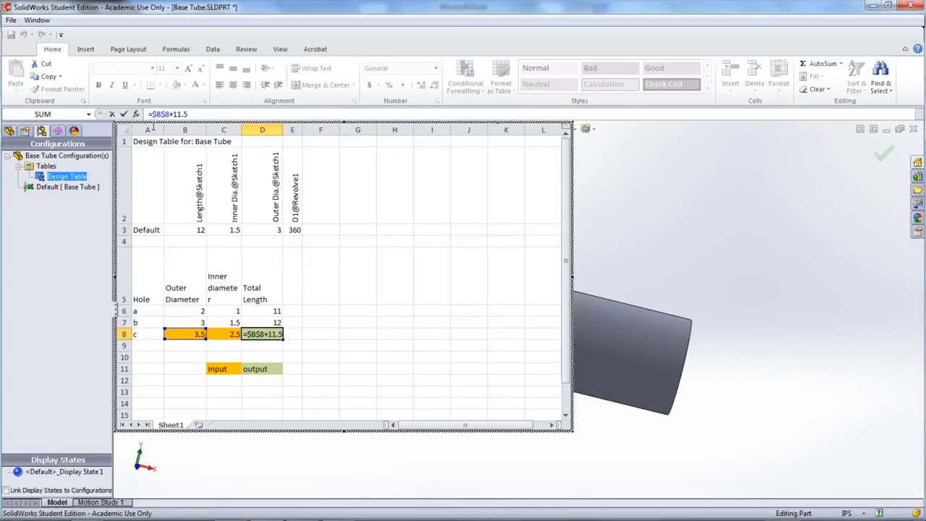
pyautogui.press('Escape')
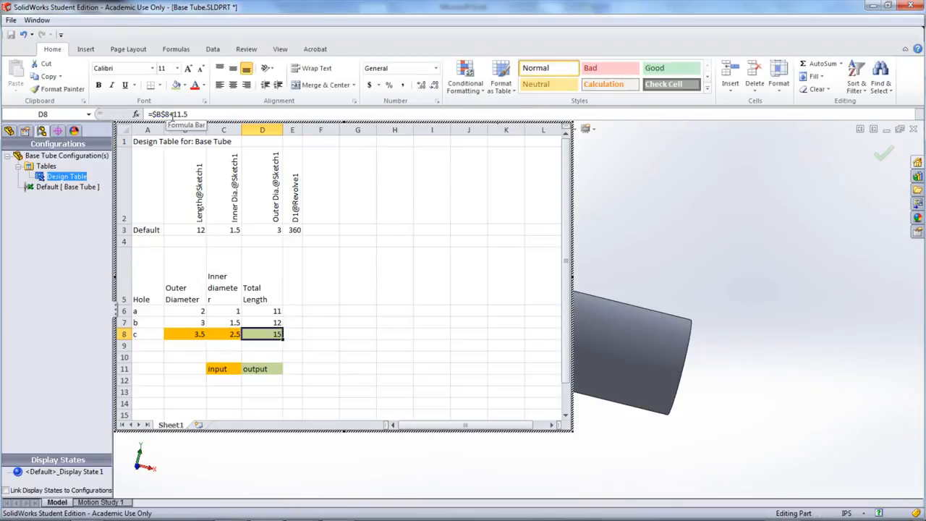
pyautogui.click(697, 239)
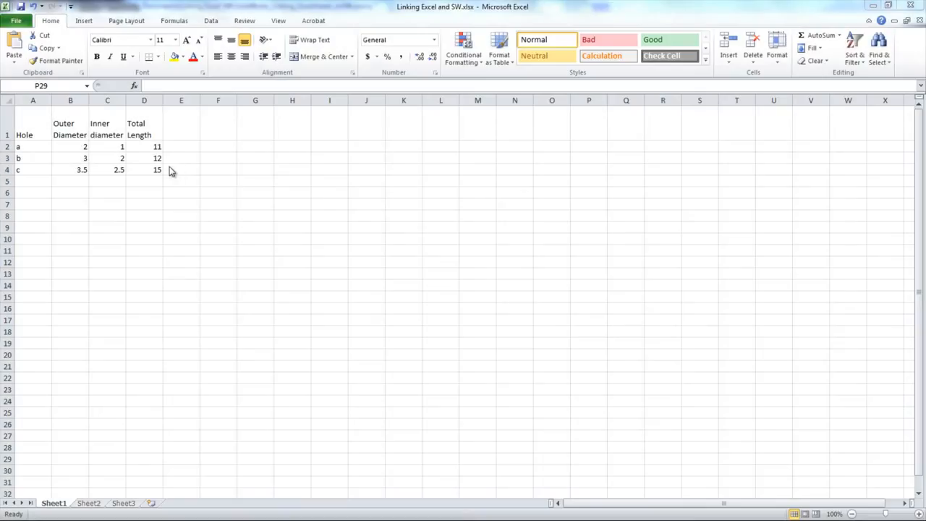
# In Excel's Linking Excel and SW.xlsx, replace every $ with nothing to make the references relative, and check the formula in D4
pyautogui.click(158, 171)
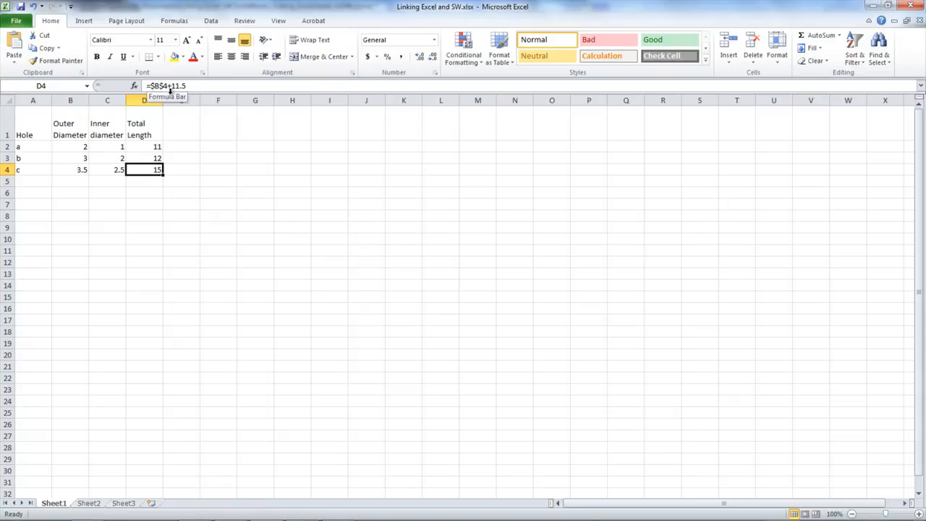
pyautogui.click(184, 170)
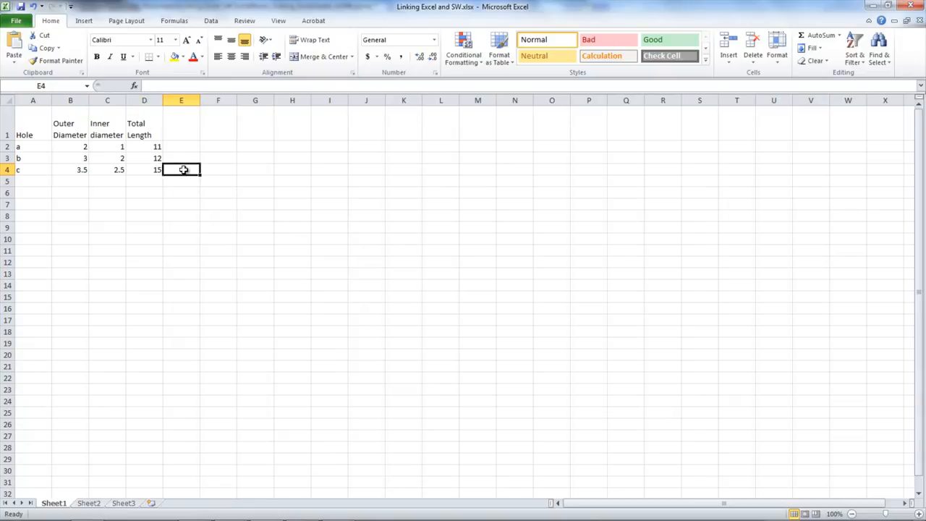
pyautogui.hotkey('ctrl', 'f')
pyautogui.click(213, 260)
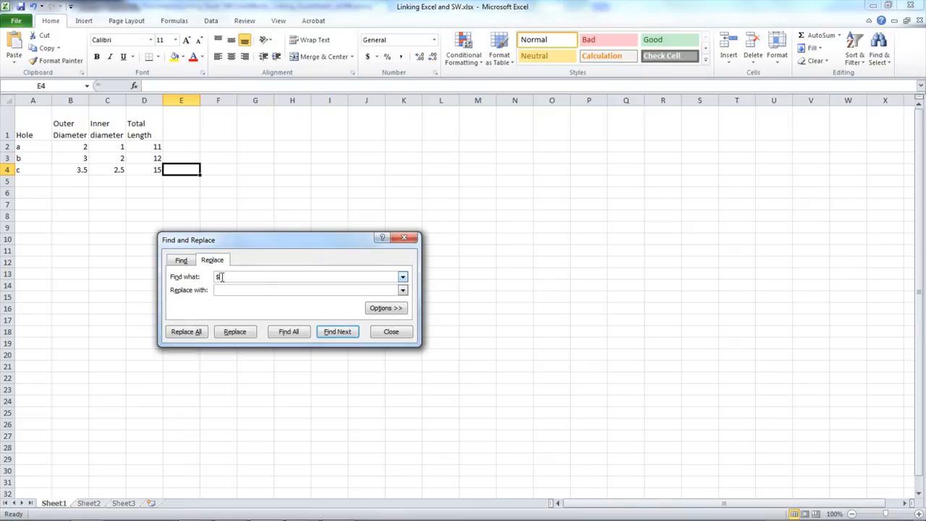
pyautogui.click(196, 333)
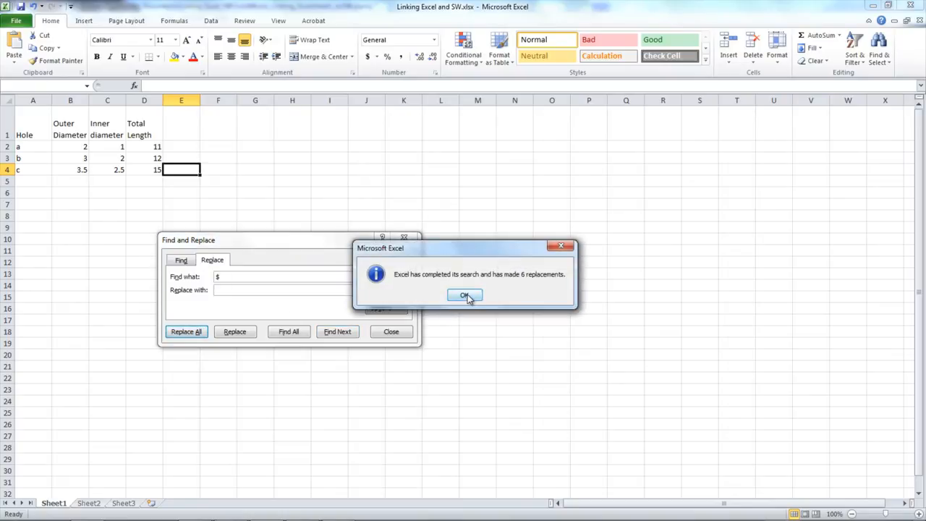
pyautogui.click(465, 296)
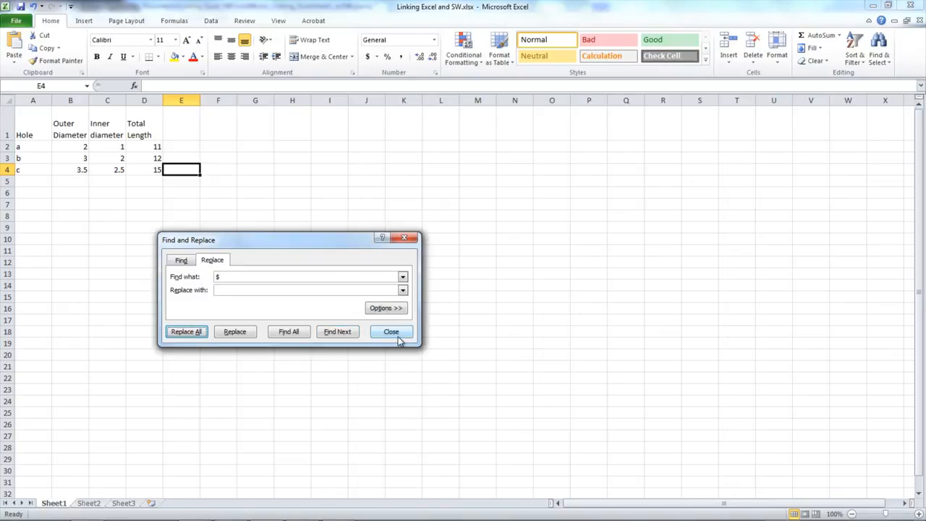
pyautogui.click(391, 331)
pyautogui.click(156, 168)
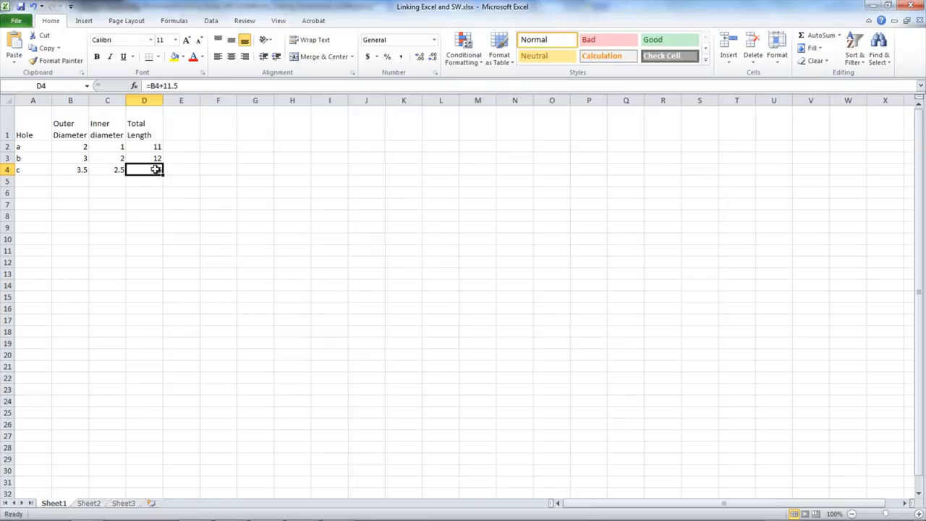